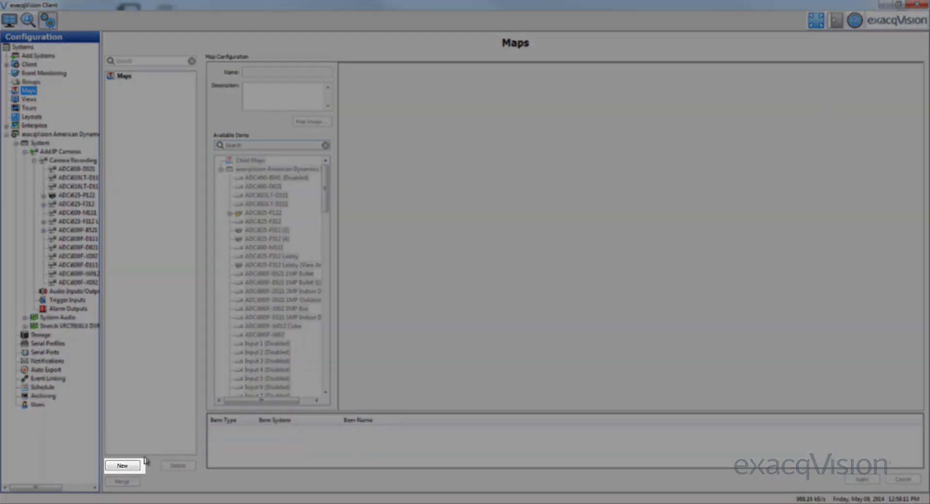
- Create a new map named 'Exacq' and browse the map image files for a background
left_click(122, 465)
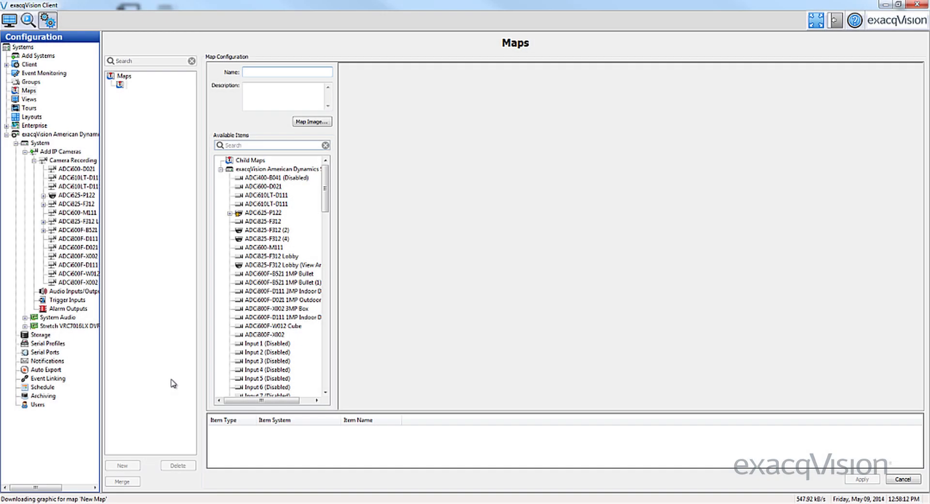
type("Exacq")
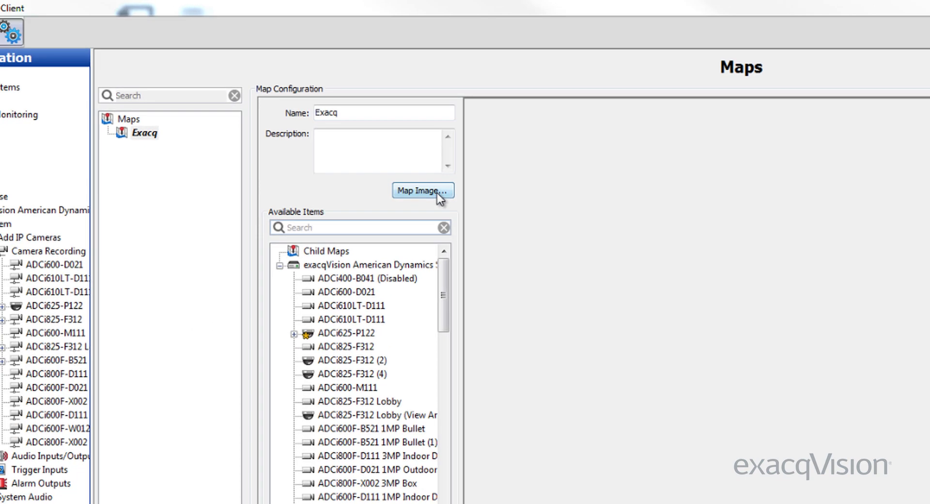
left_click(438, 193)
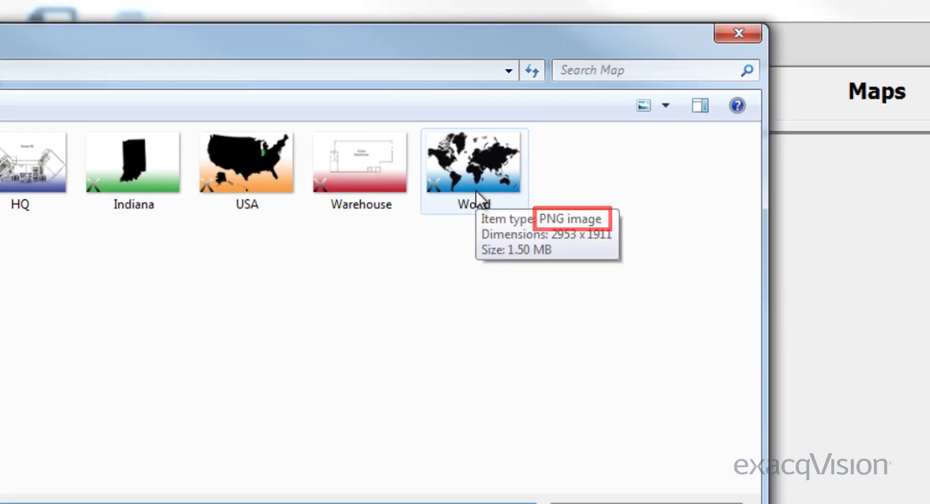
- Load the World image as the Exacq map background and expand the server to list its cameras
left_click(476, 189)
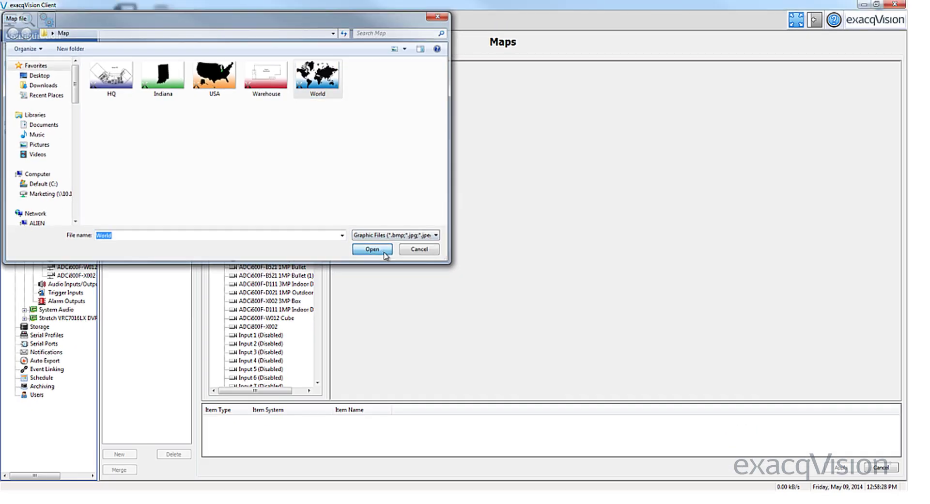
left_click(372, 249)
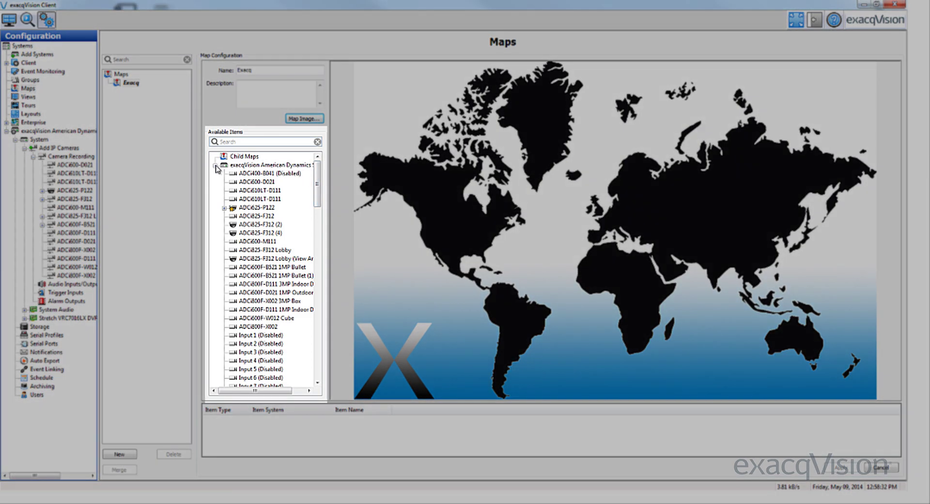
left_click(215, 165)
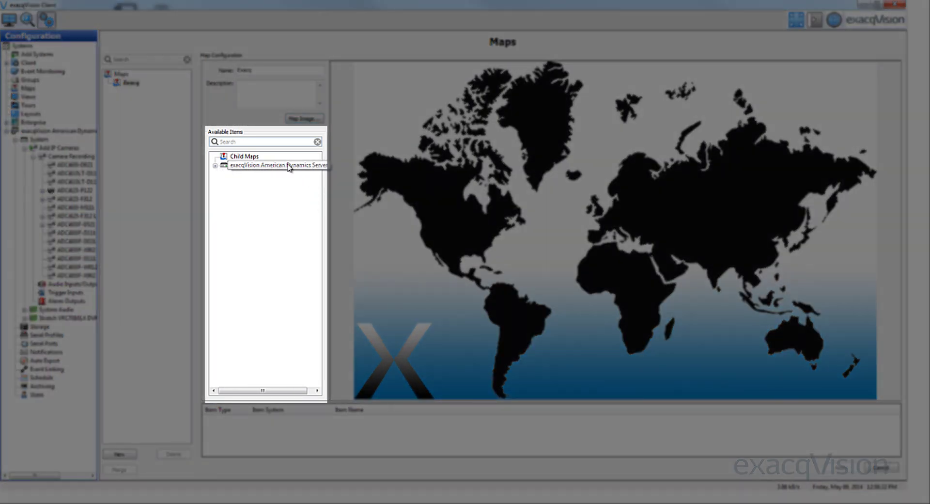
left_click(304, 165)
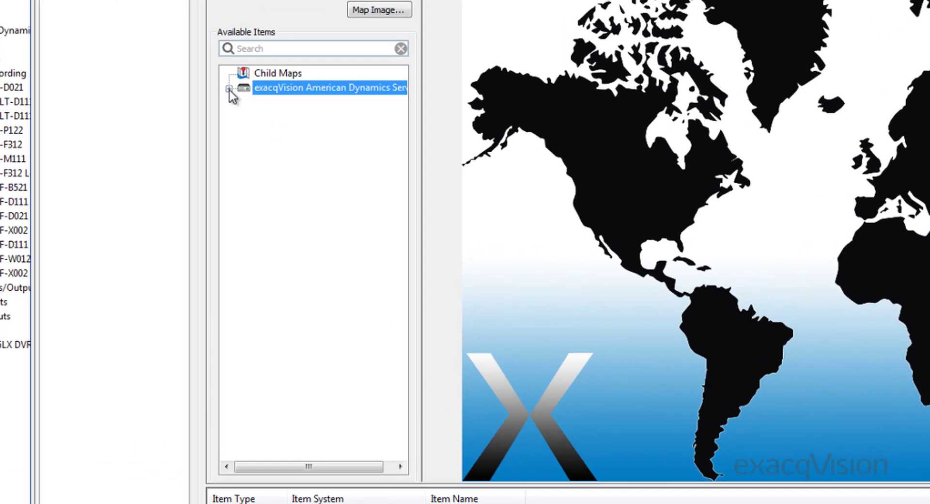
left_click(229, 89)
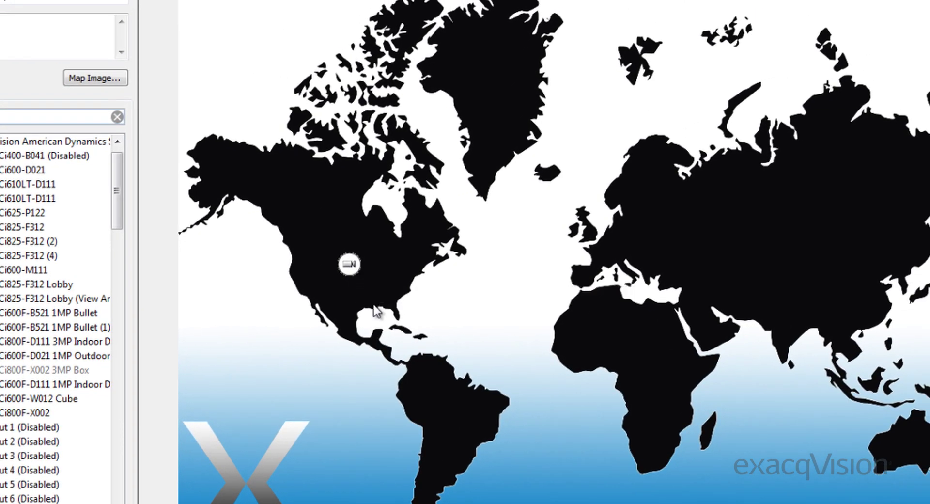
- Mirror the camera icon on North America horizontally
left_click(350, 267)
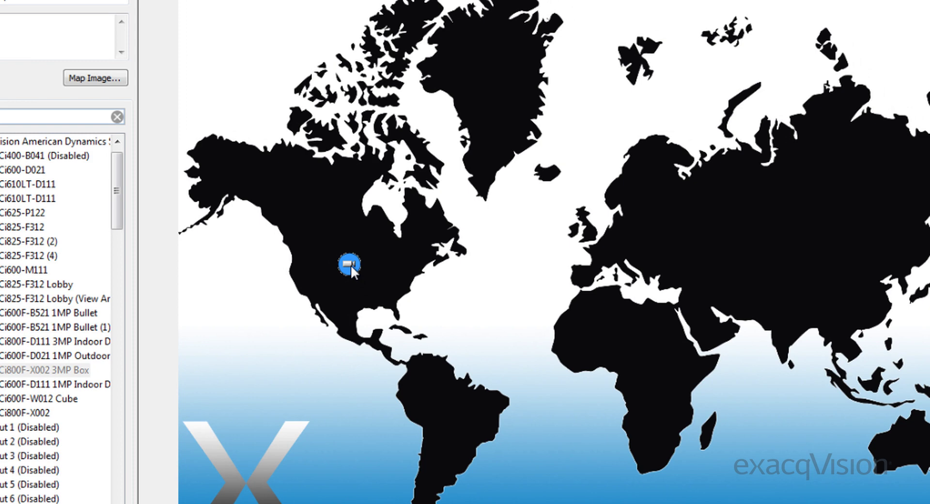
right_click(350, 264)
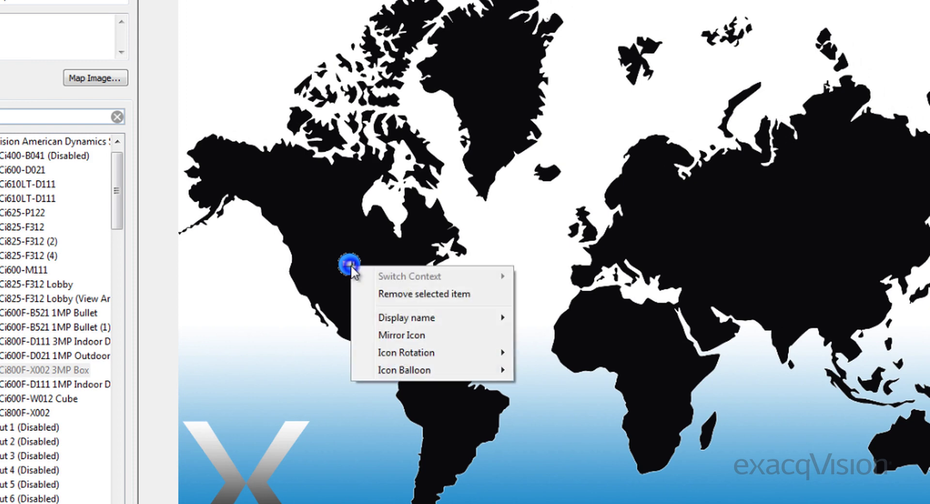
left_click(442, 337)
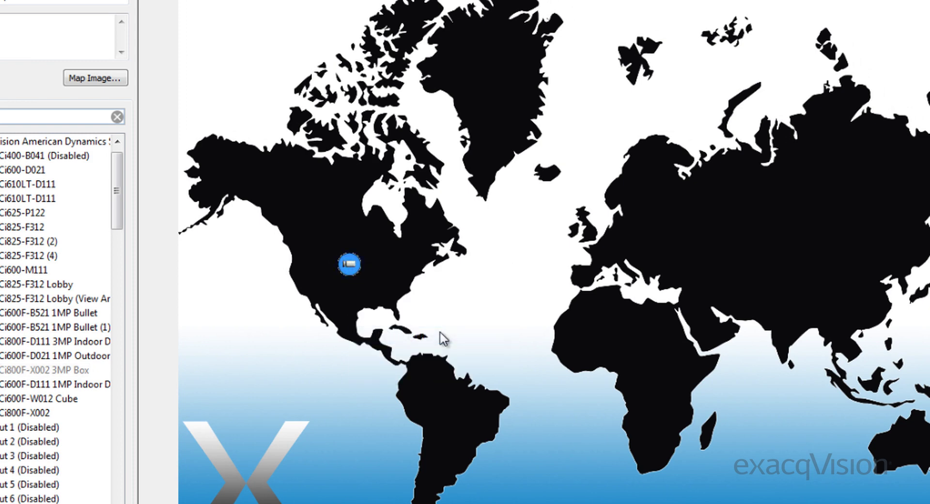
- Change the camera icon's balloon to Stickpin Balloon
right_click(349, 266)
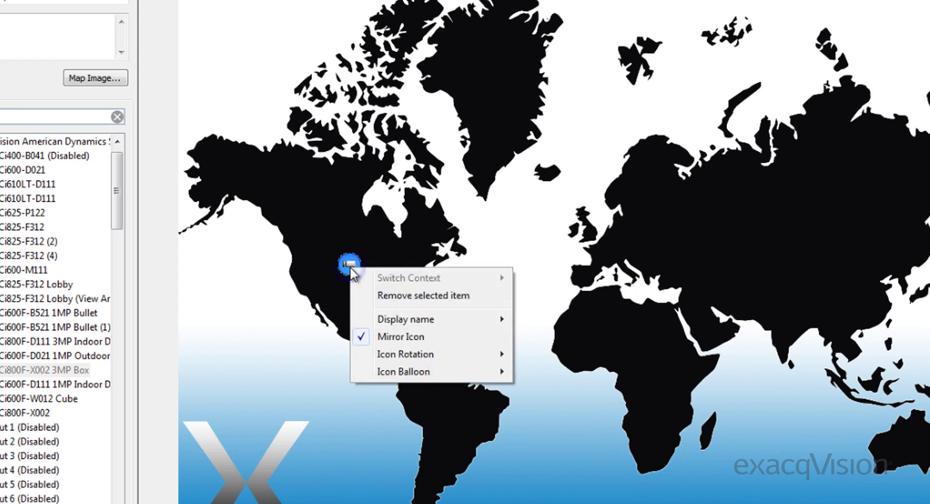
mouse_move(463, 356)
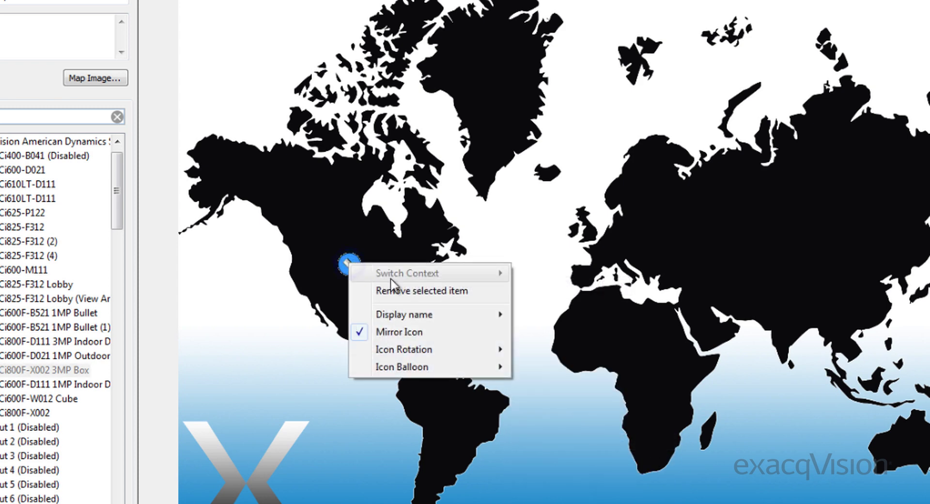
mouse_move(482, 371)
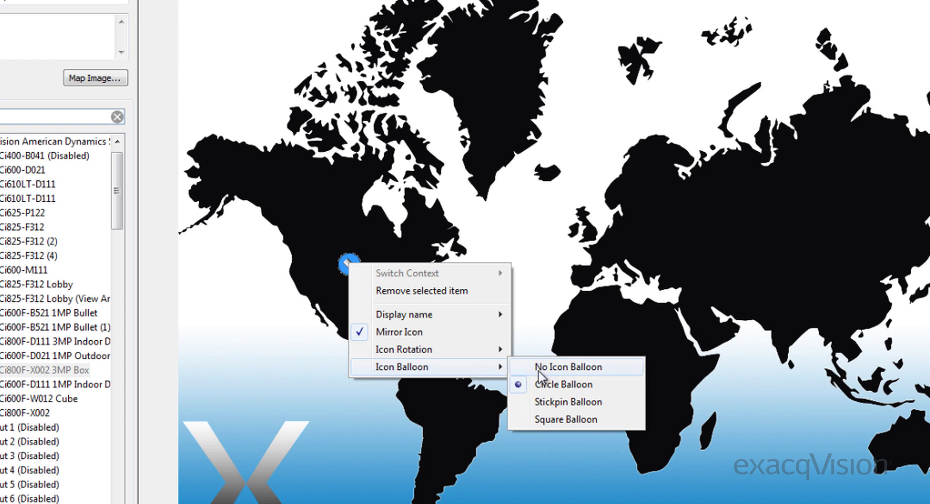
left_click(622, 406)
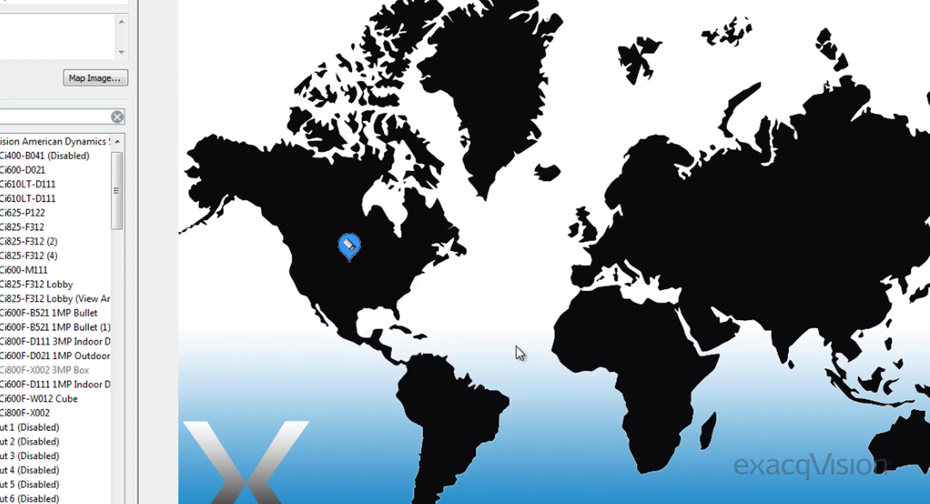
- Display the camera name ADCi800F-X002 3MP Box beneath its stickpin icon
right_click(349, 244)
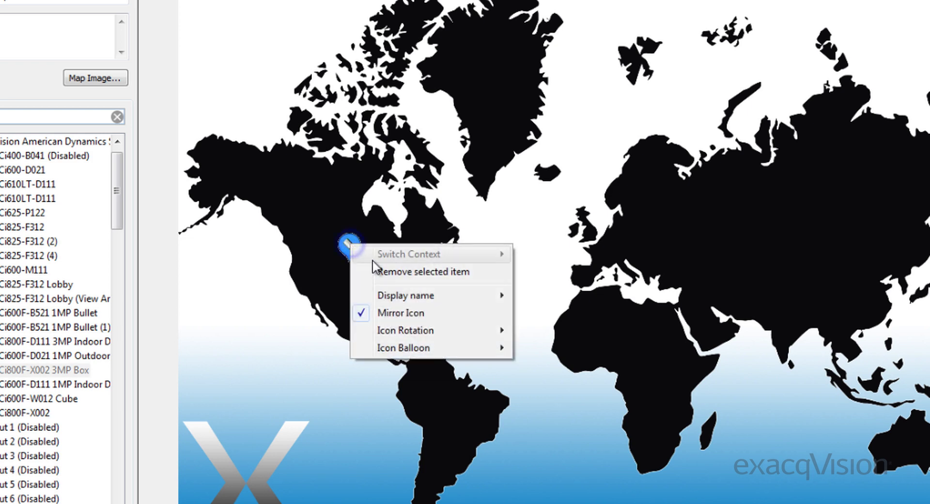
mouse_move(405, 294)
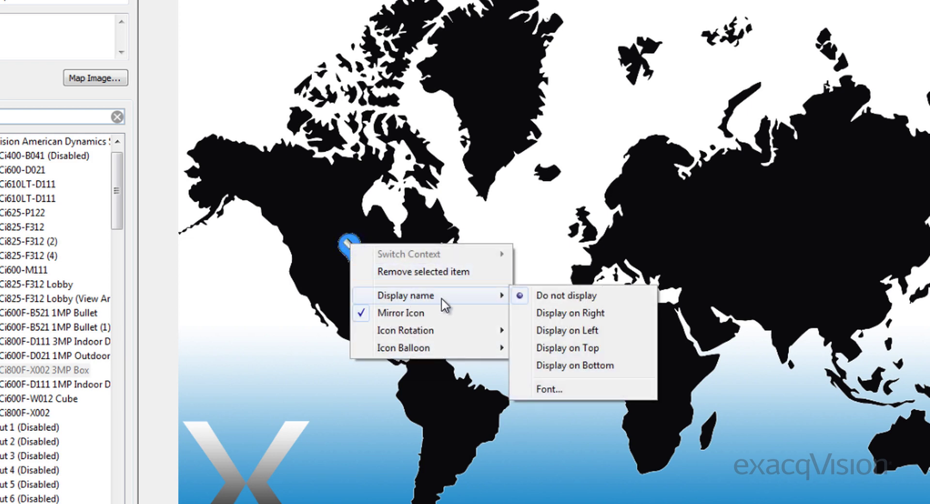
left_click(599, 364)
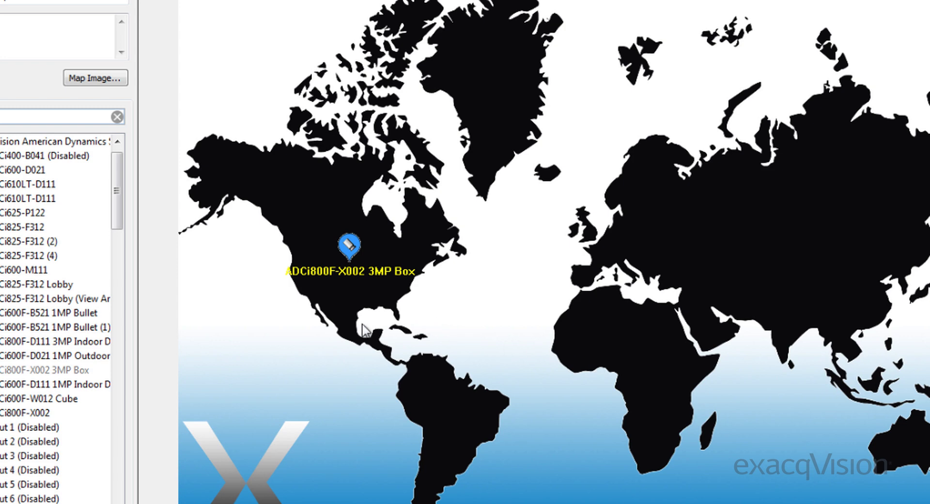
- Deselect the camera pin and apply the Exacq map changes
right_click(353, 244)
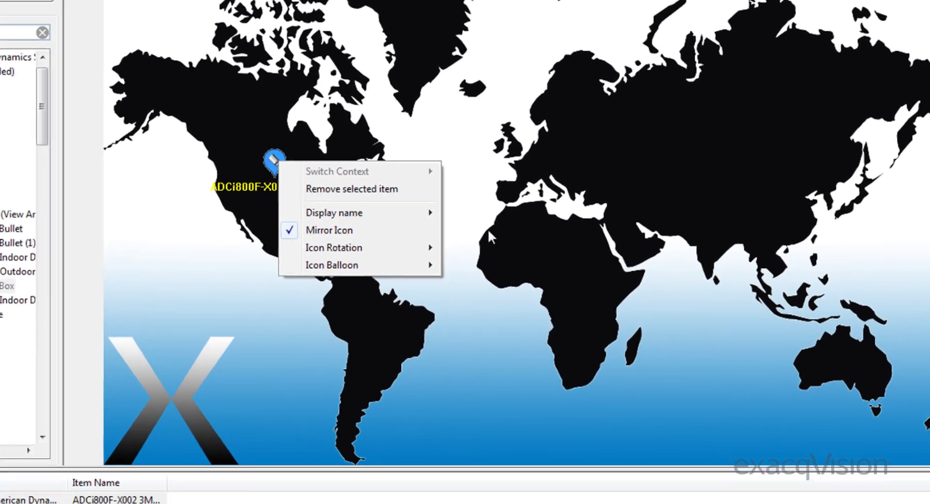
left_click(563, 315)
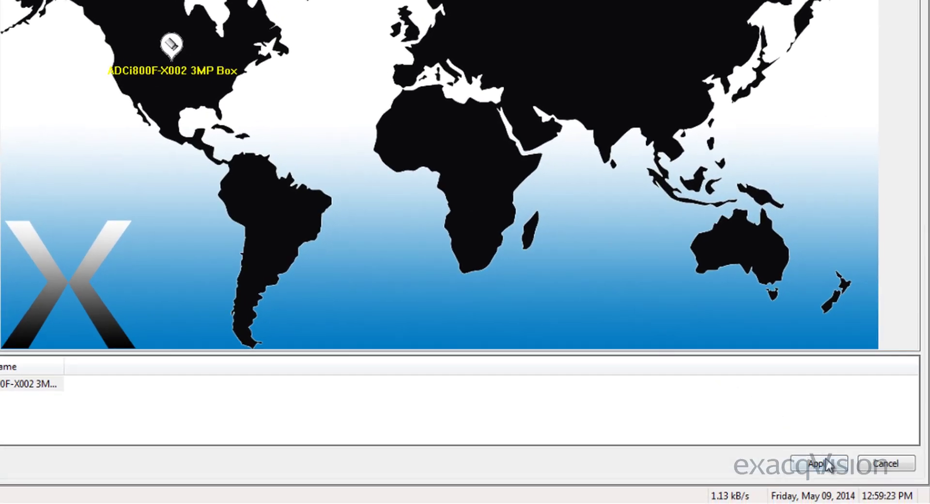
left_click(829, 464)
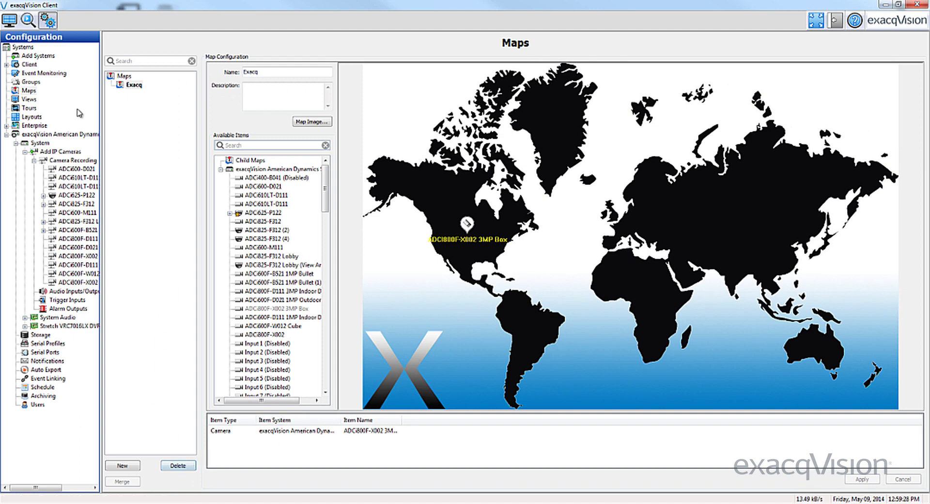
- Show Live Maps in a single-pane layout and open the camera's live video from the map
left_click(10, 21)
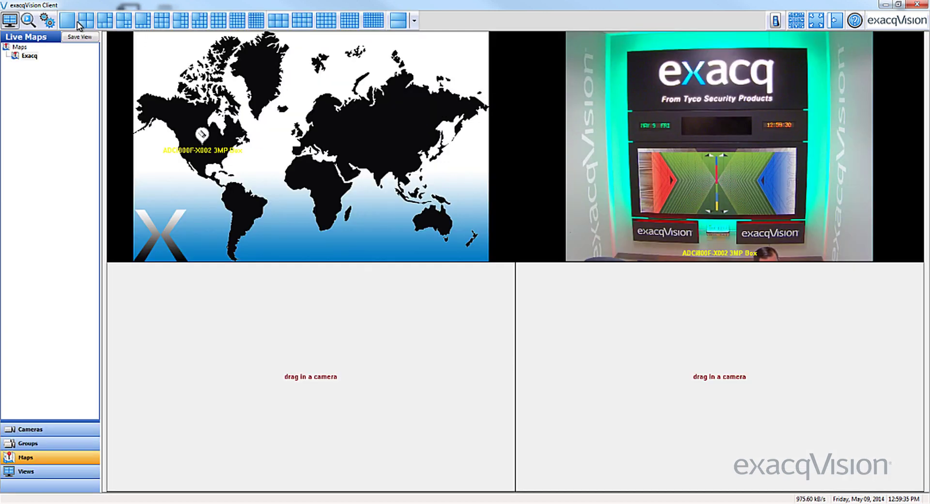
left_click(75, 21)
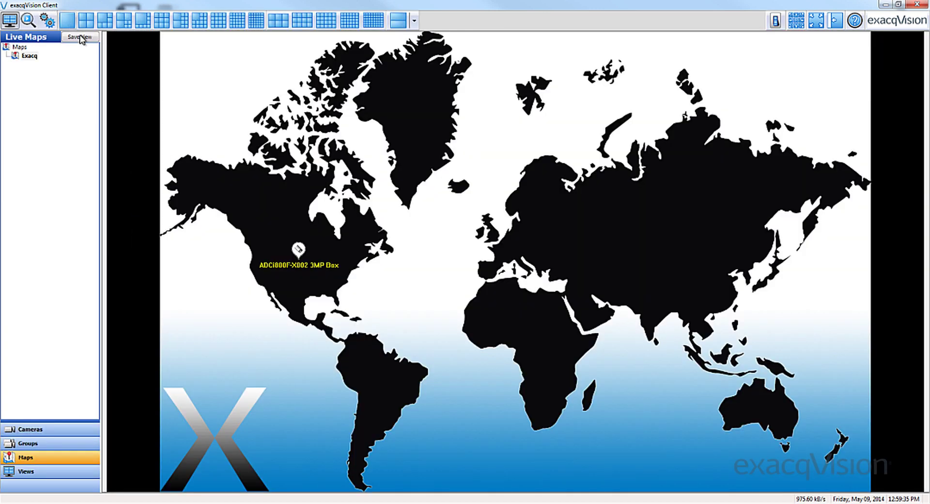
left_click(297, 251)
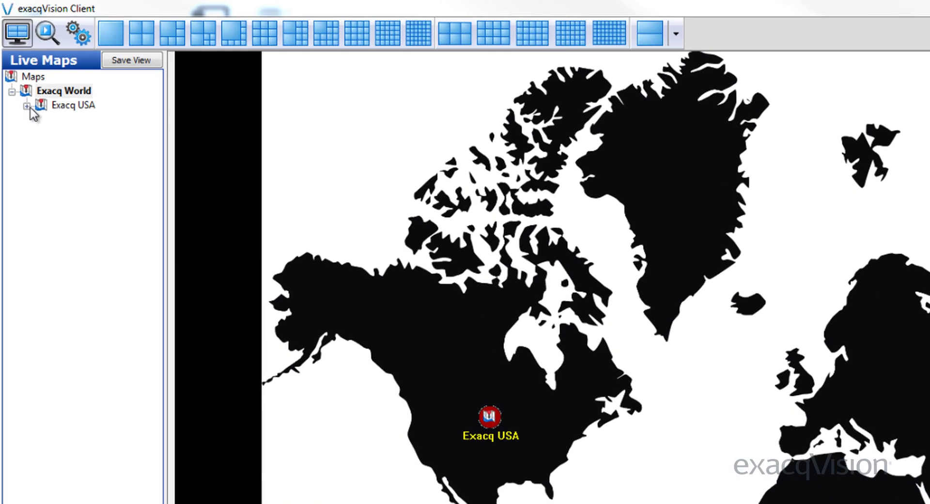
- Expand the map tree to view HQ and Warehouse, then drill from Exacq USA into Indiana
left_click(28, 105)
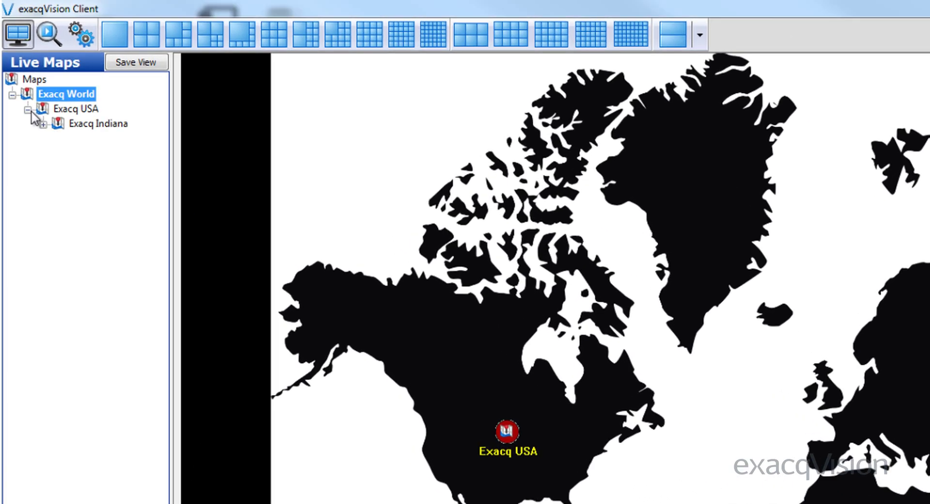
left_click(48, 138)
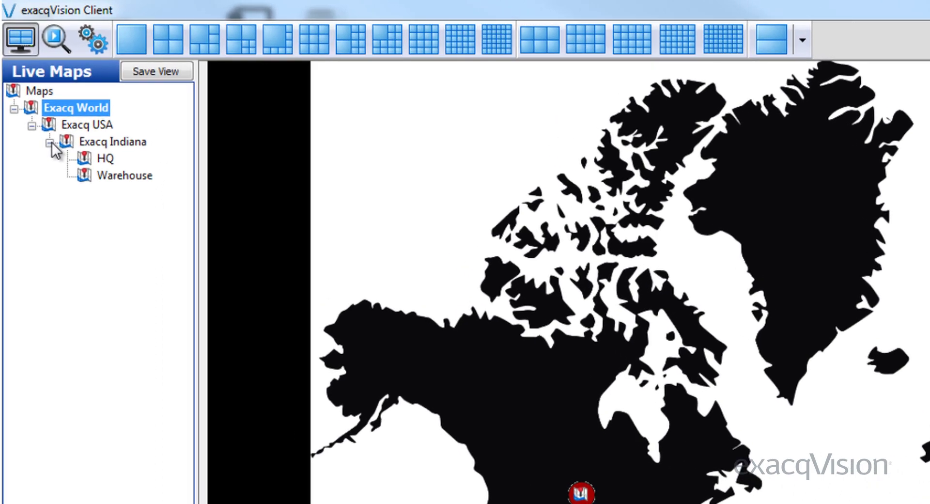
left_click(110, 162)
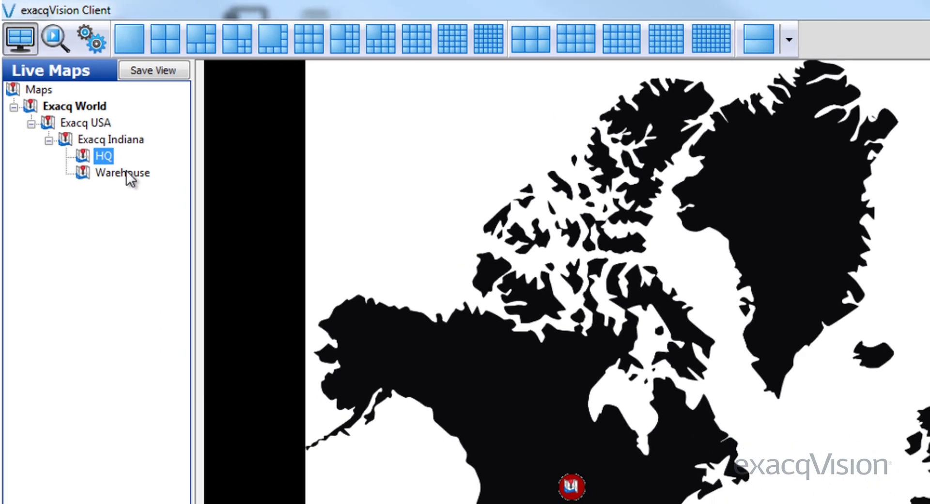
left_click(127, 179)
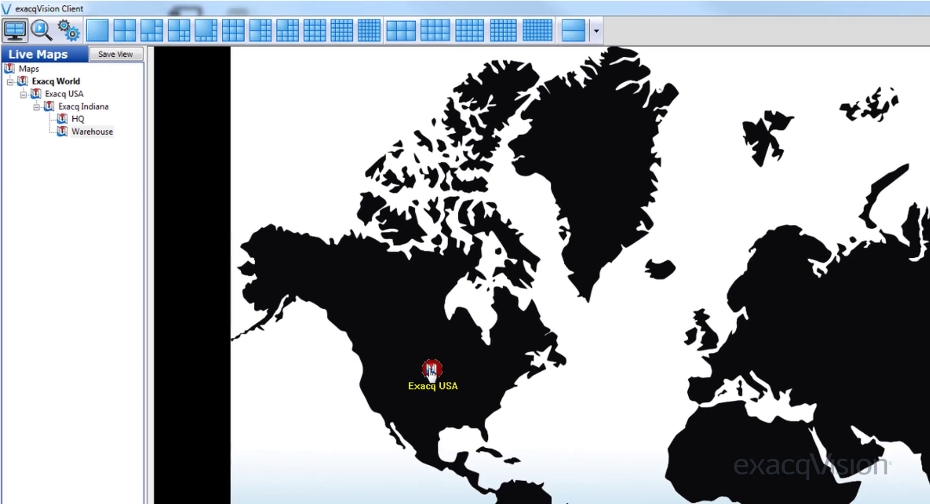
left_click(431, 370)
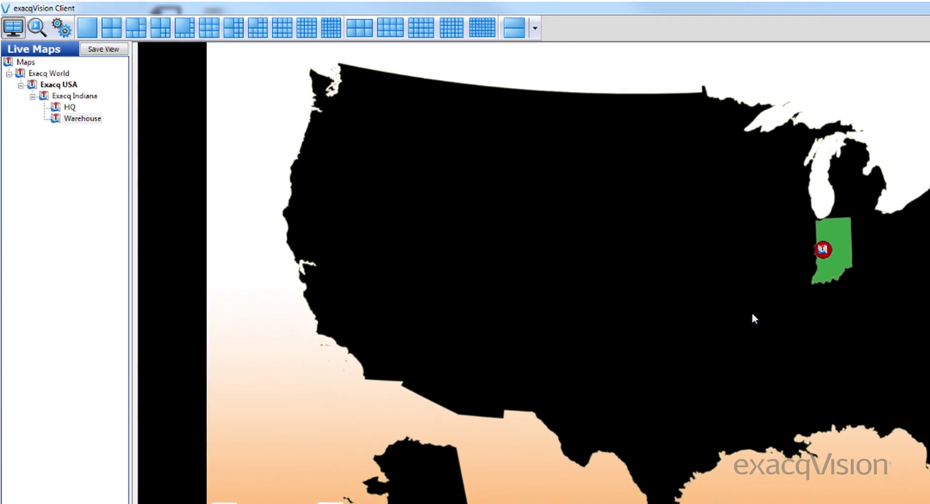
left_click(775, 240)
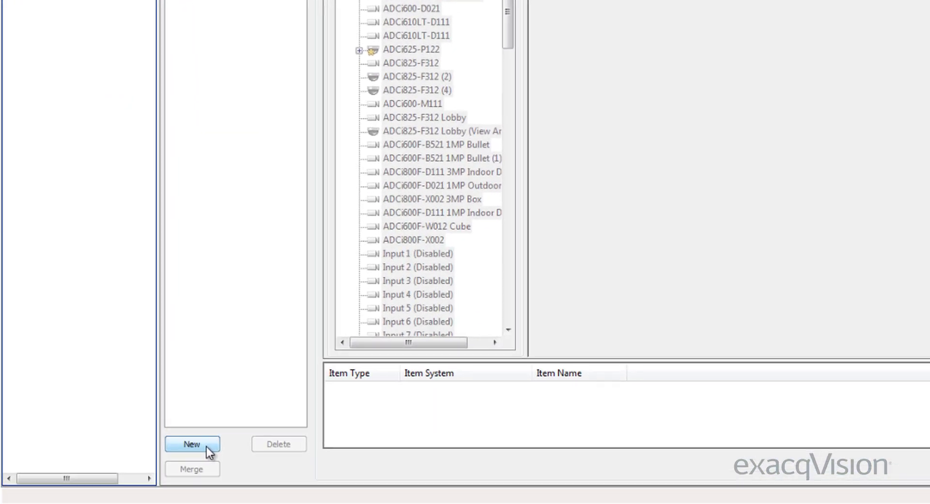
- Create a top-level map named 'Exacq World' using the World image
left_click(339, 476)
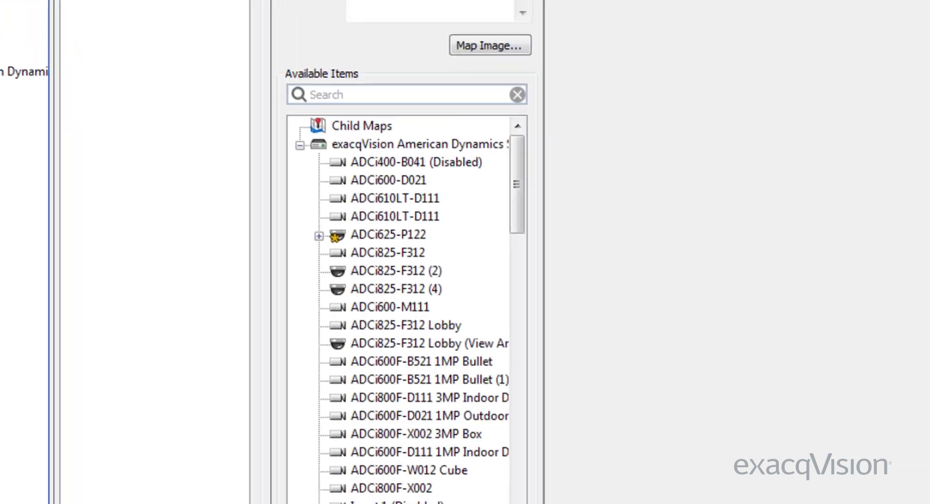
type("Exacq World")
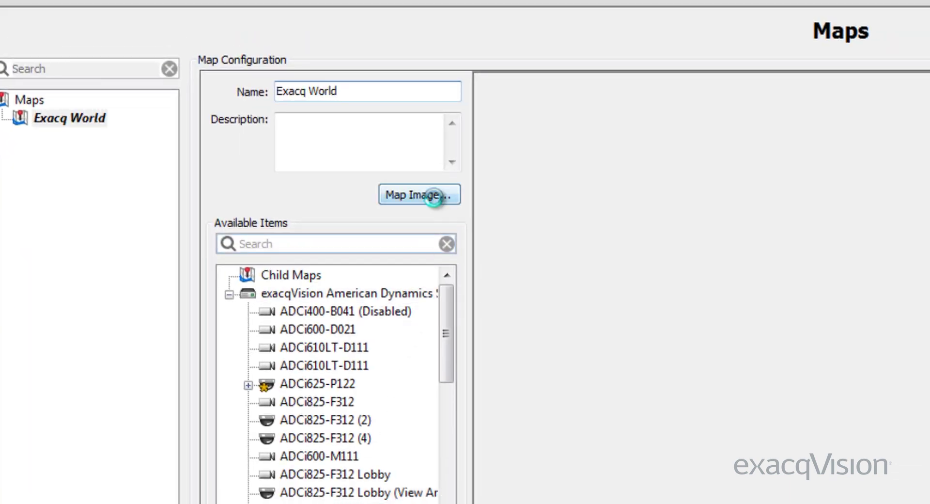
left_click(418, 195)
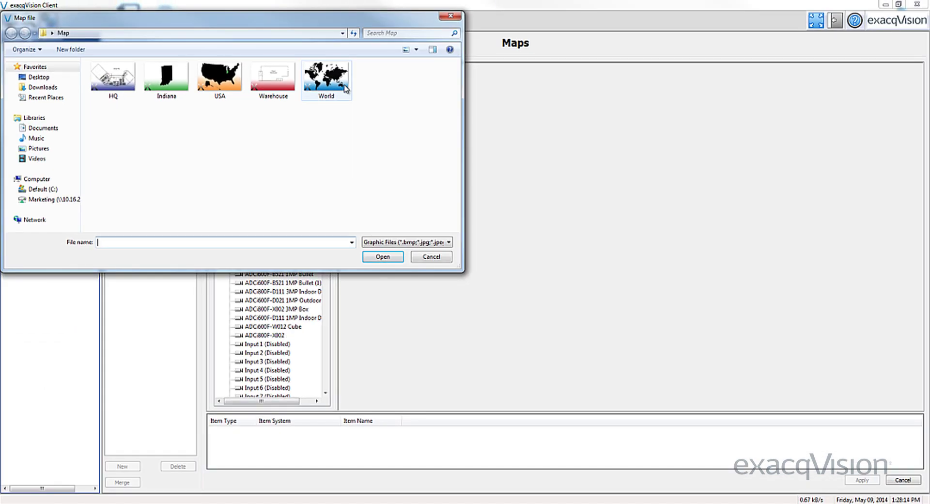
double_click(346, 88)
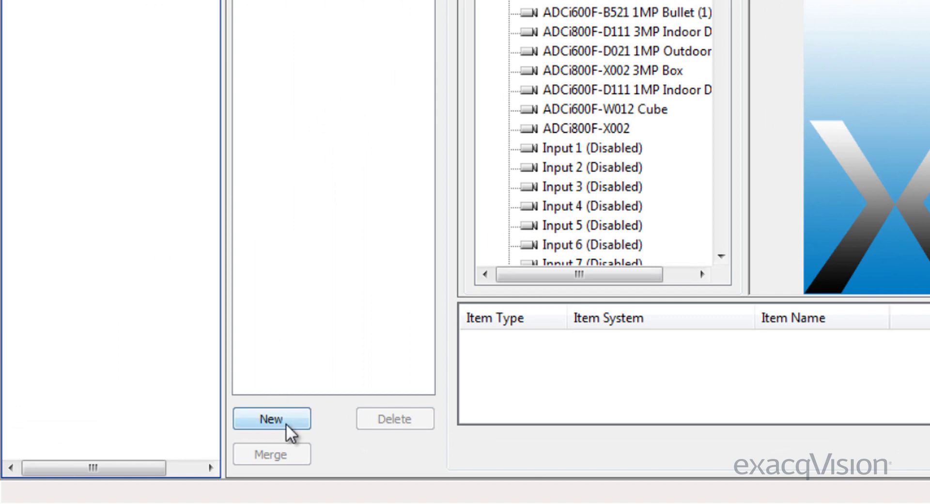
- Add a child map 'Exacq USA' under Exacq World with the USA image
left_click(271, 418)
type("Exacq")
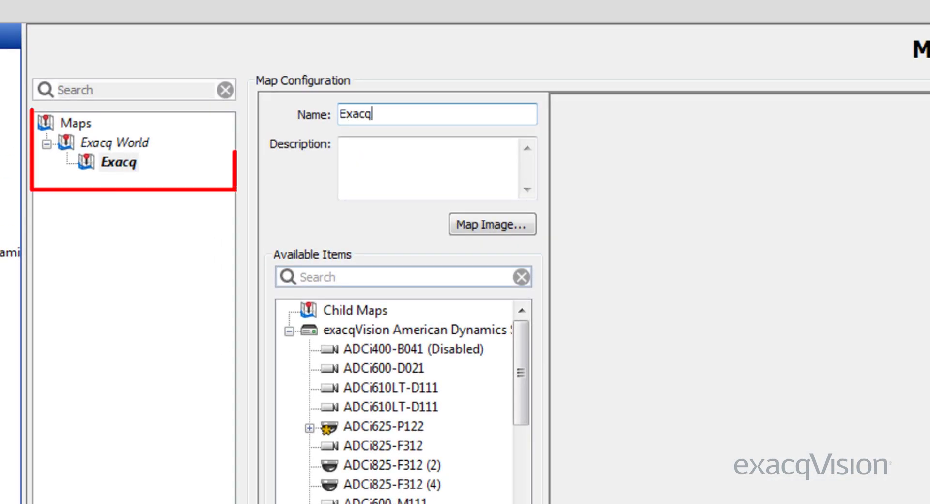
type(" USA")
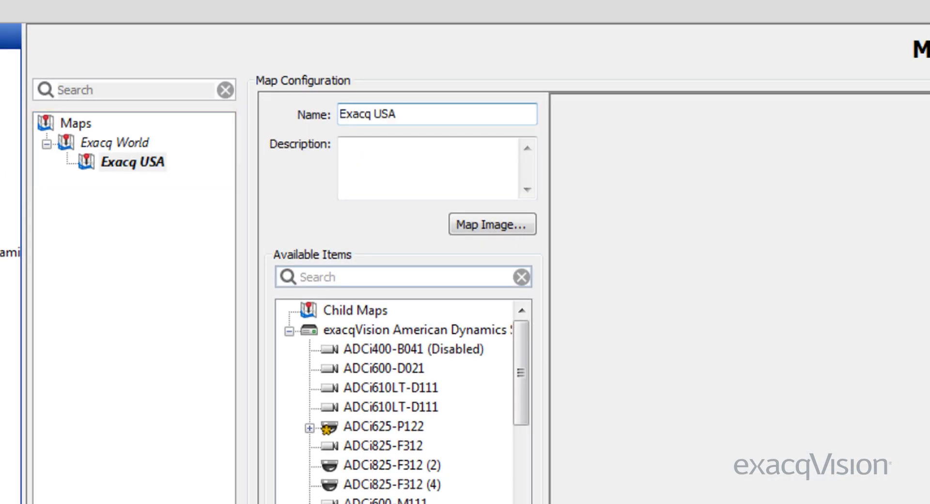
left_click(522, 233)
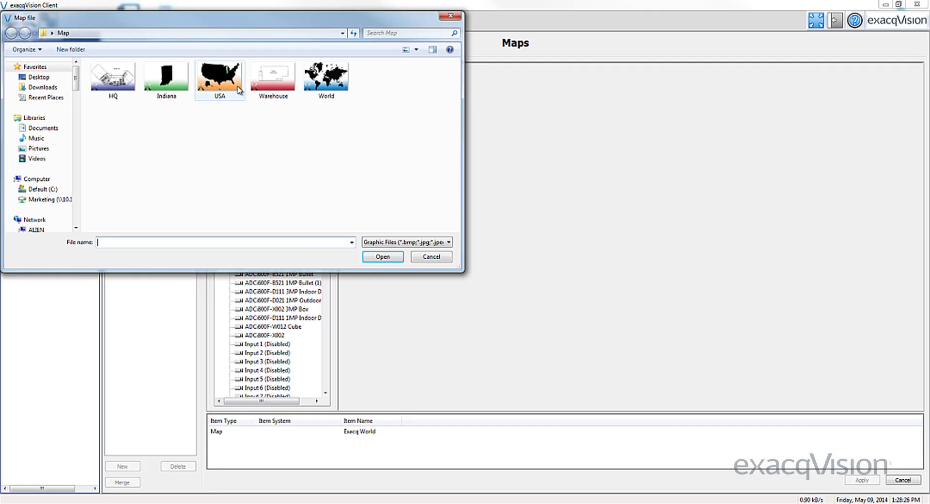
left_click(238, 89)
double_click(238, 89)
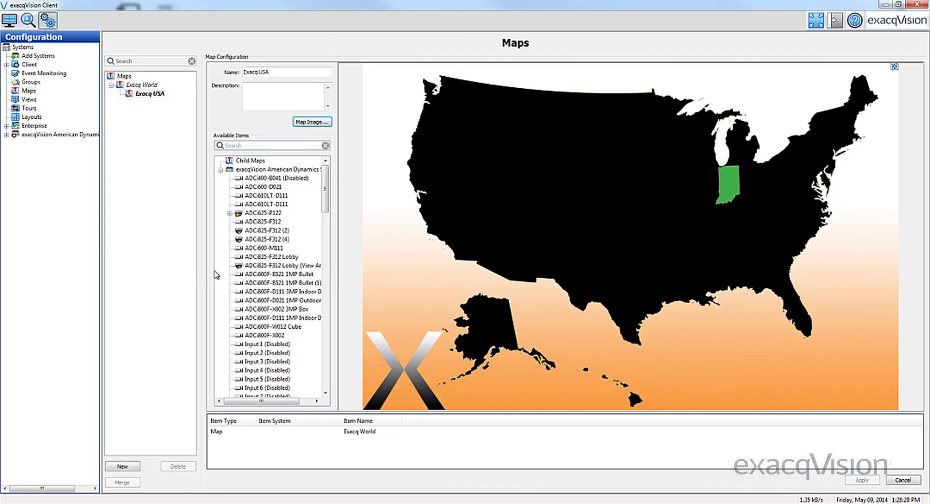
- Add an 'Exacq Indiana' child map under Exacq USA using the Indiana picture
left_click(127, 468)
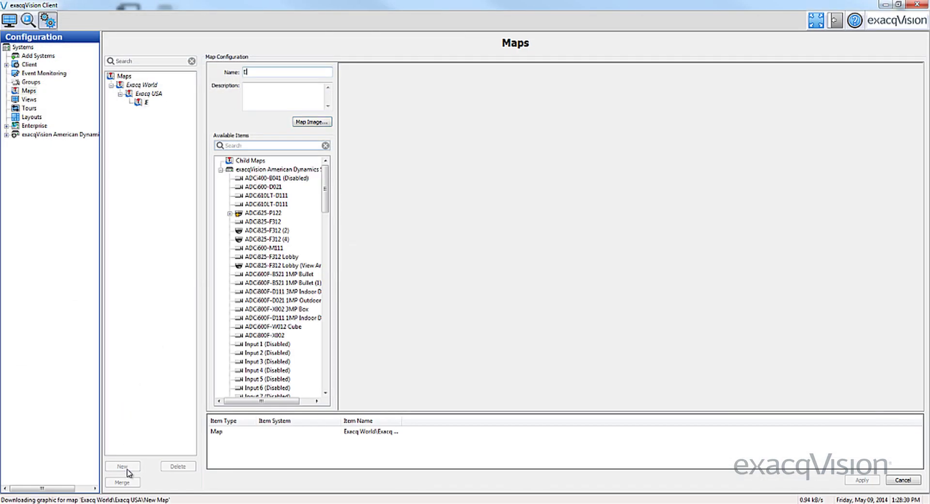
type("Exacq Indiana")
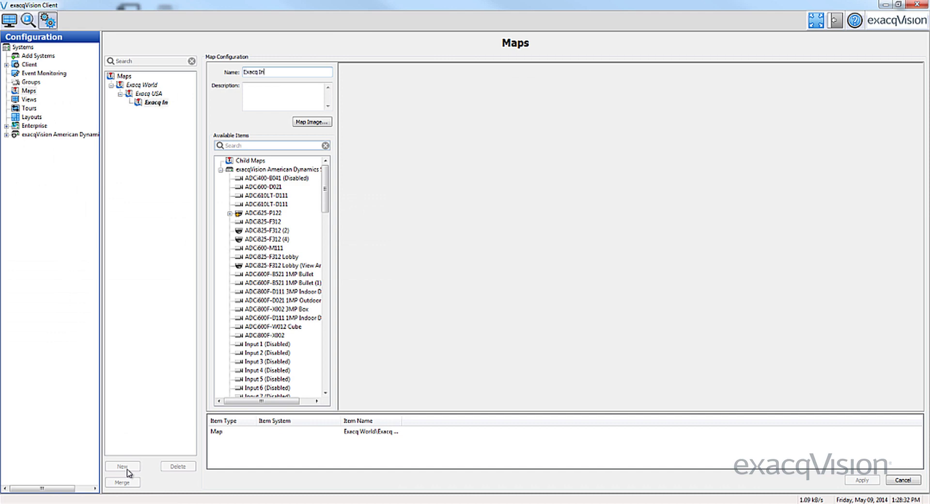
left_click(308, 121)
double_click(180, 91)
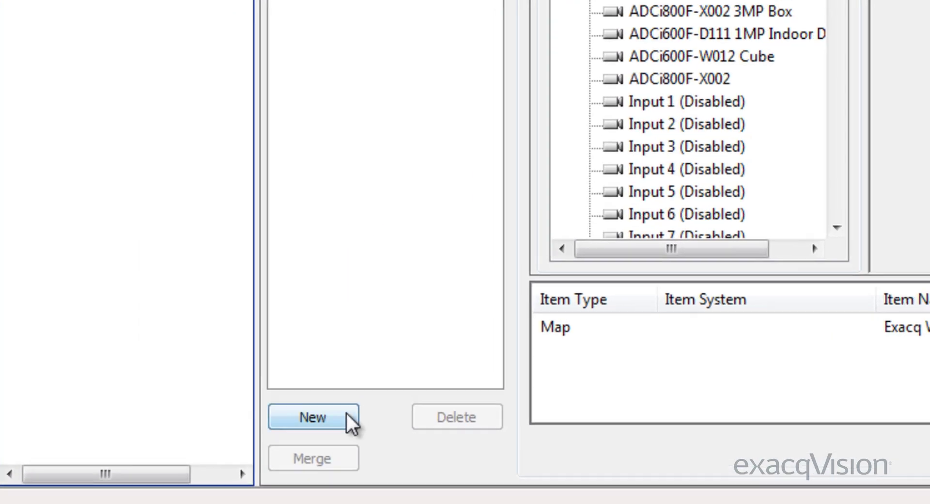
- Add an 'HQ' map under Exacq Indiana with the HQ floor plan image
left_click(265, 432)
type("HQ")
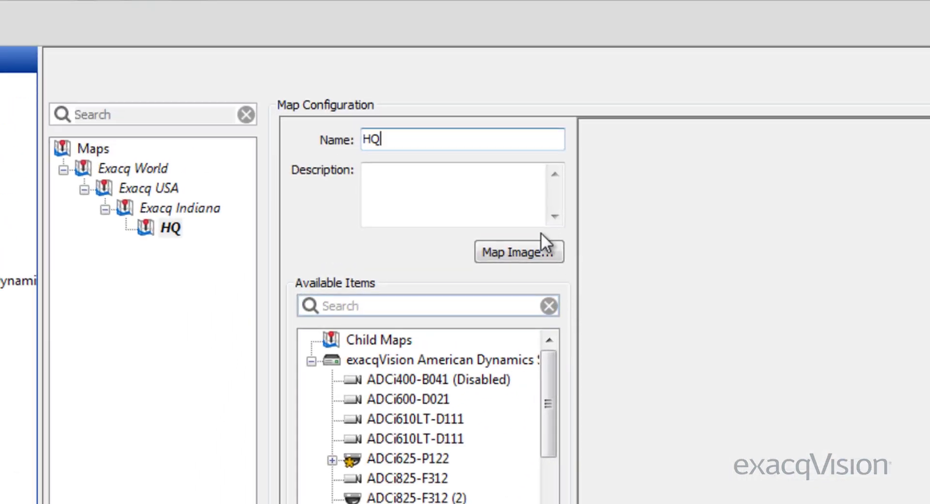
left_click(537, 256)
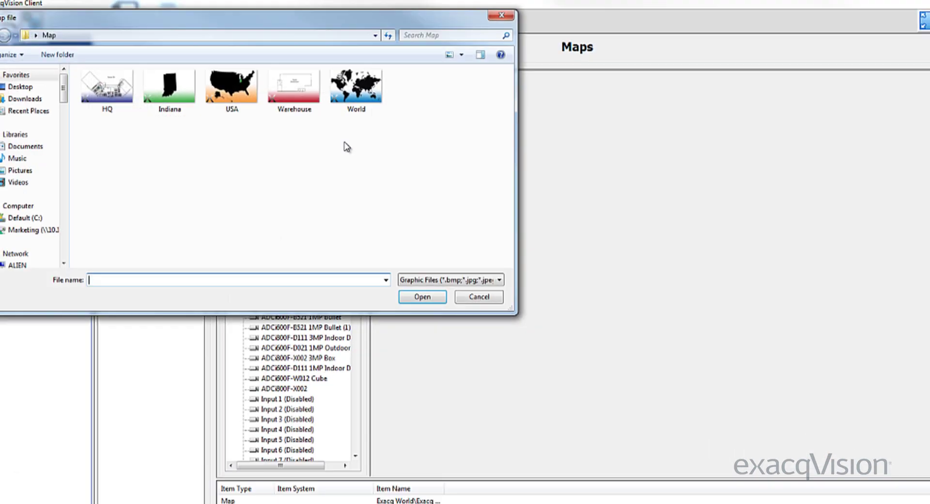
left_click(108, 78)
double_click(108, 77)
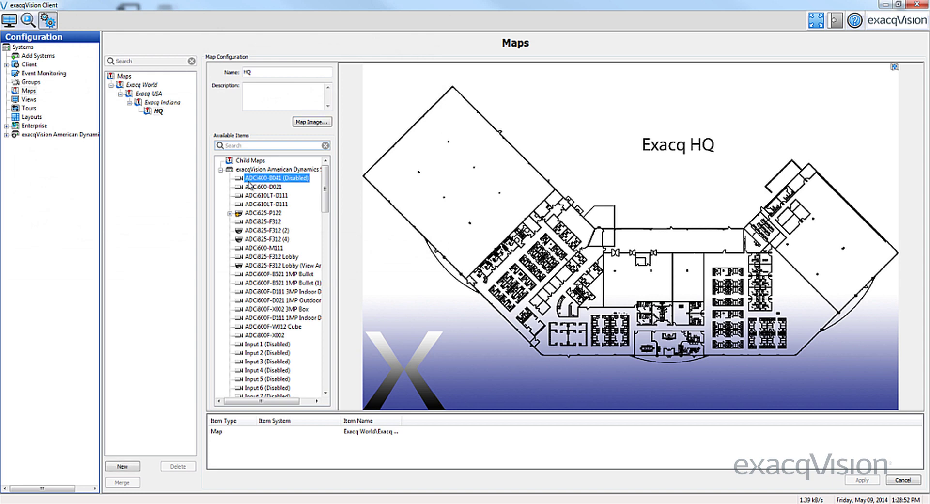
- Place ADCi400-B041, ADCi825-F312 (2), ADCi825-F312 Lobby and ADCi600F-B521 Bullet cameras, then save
left_click_drag(390, 178, 386, 174)
left_click_drag(264, 233, 446, 113)
left_click_drag(266, 264, 429, 271)
left_click_drag(276, 284, 531, 192)
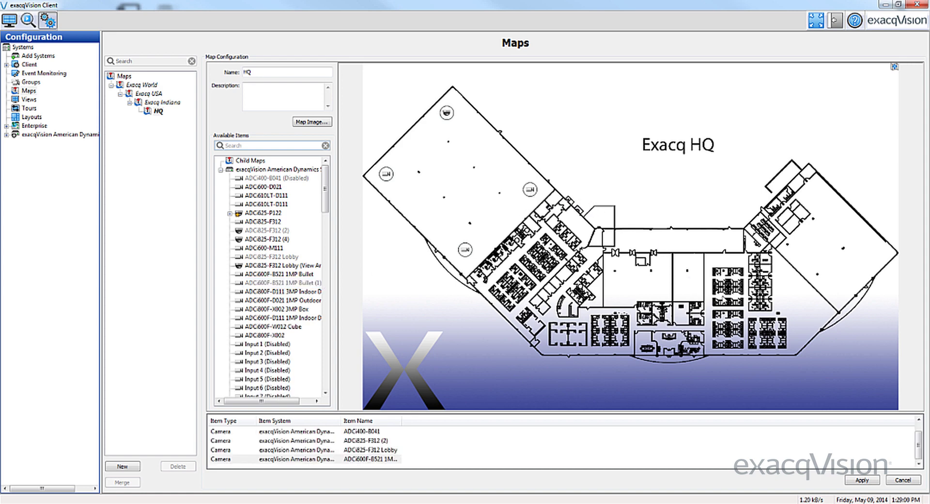
left_click(860, 480)
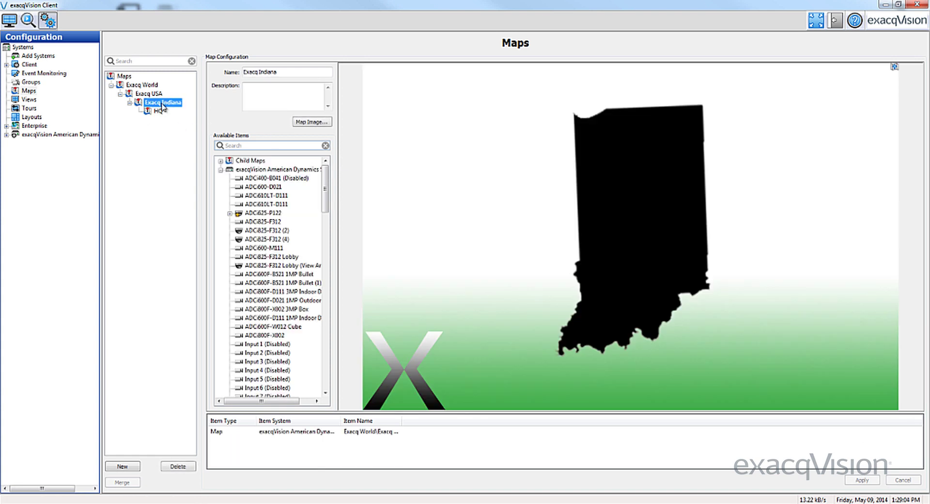
- Add a 'Warehouse' map under Exacq Indiana with the Warehouse floor plan image
left_click(123, 466)
type("Warehouse")
left_click(320, 122)
double_click(274, 77)
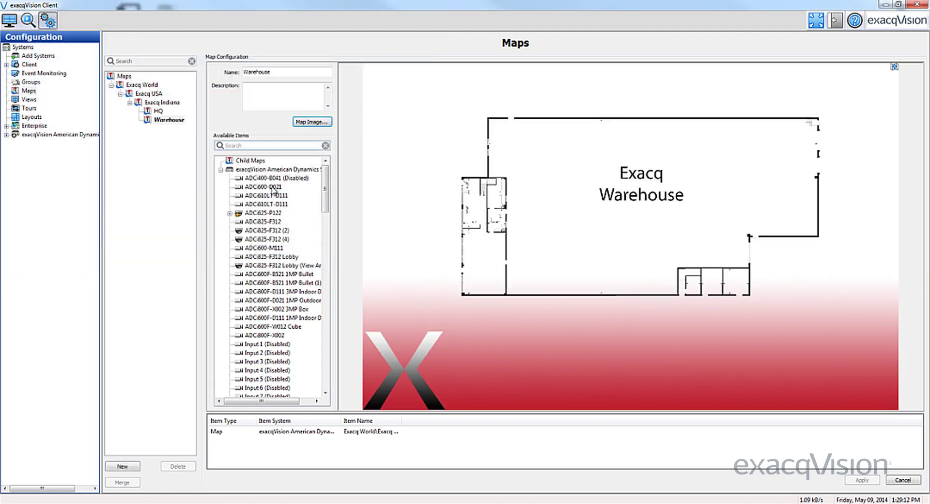
- Place ADCi610LT-D111, ADCi825-F312 (2) and ADCi600F-B521 1MP Bullet (1) on the warehouse plan
left_click_drag(509, 151, 508, 147)
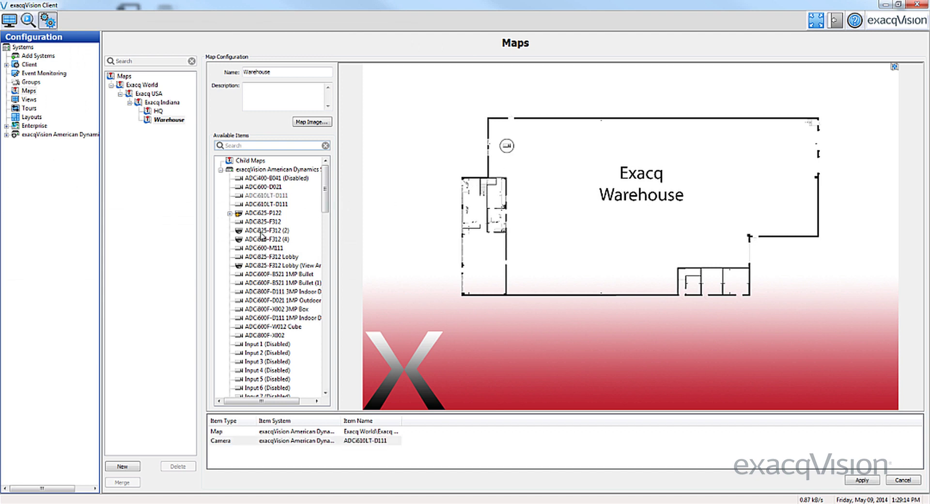
left_click_drag(537, 269, 534, 264)
left_click_drag(453, 283, 692, 248)
left_click_drag(751, 167, 771, 150)
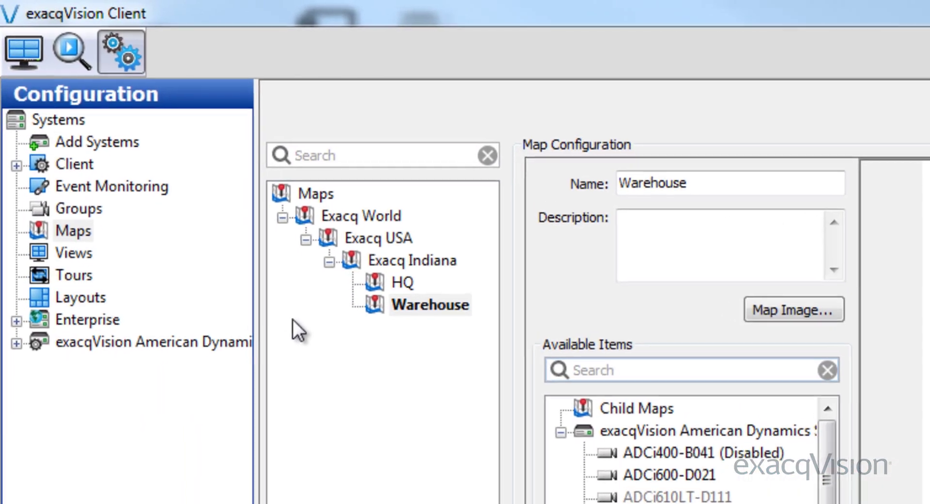
- Place an Exacq USA child-map link over North America on Exacq World, name shown beneath
left_click(392, 216)
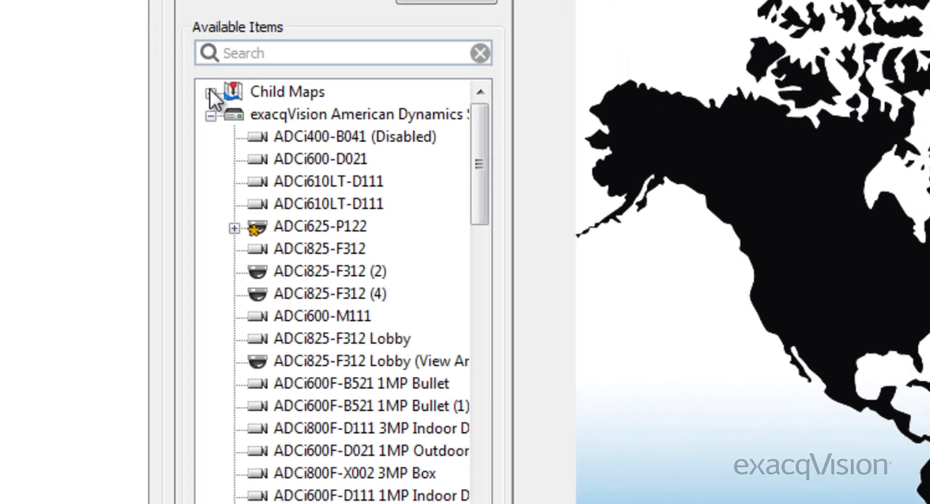
left_click(211, 92)
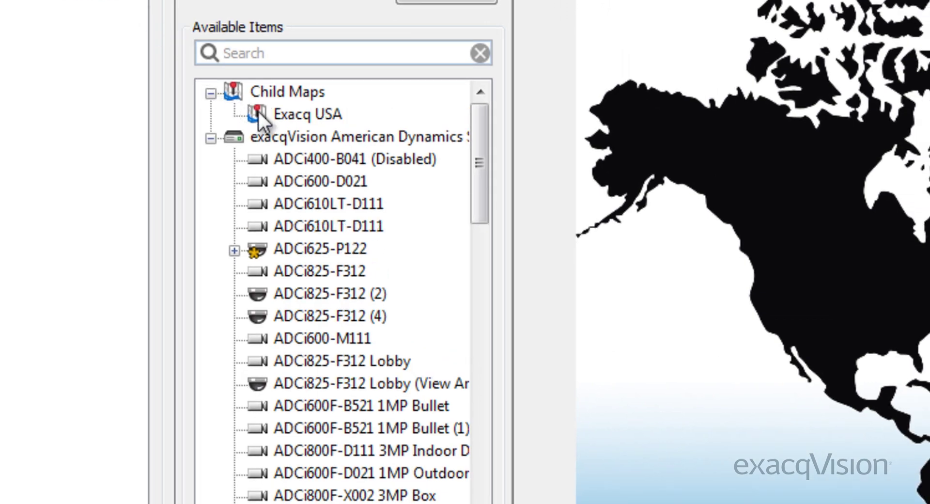
left_click_drag(298, 115, 854, 285)
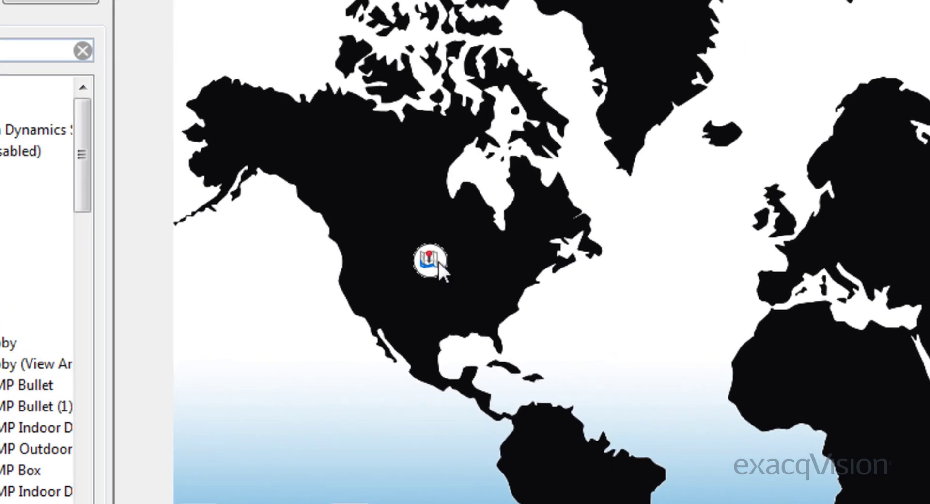
right_click(438, 260)
mouse_move(579, 317)
left_click(803, 415)
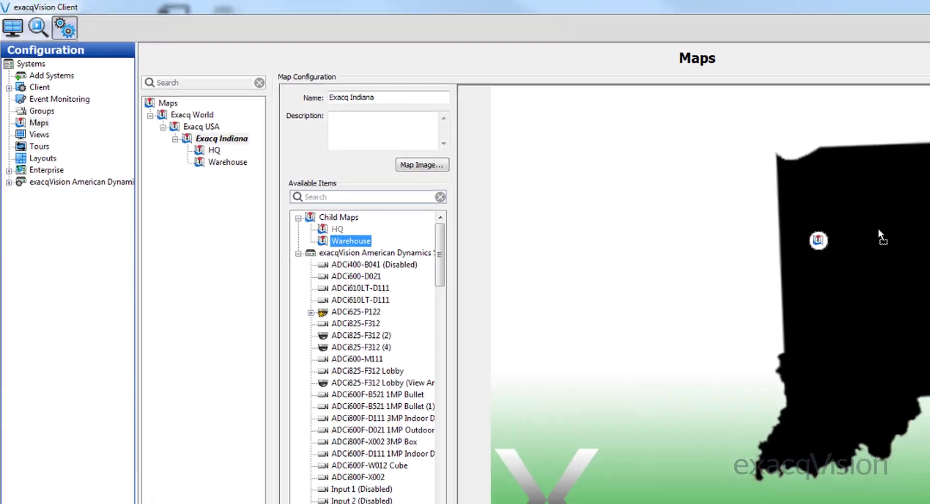
- Add the Warehouse link to the Indiana map, apply, and view Exacq World in Live Maps
left_click_drag(878, 228, 887, 240)
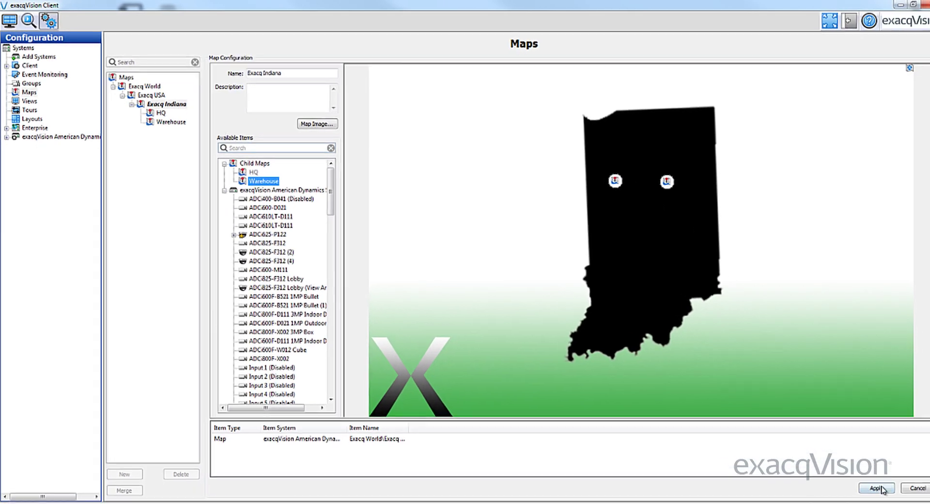
left_click(876, 487)
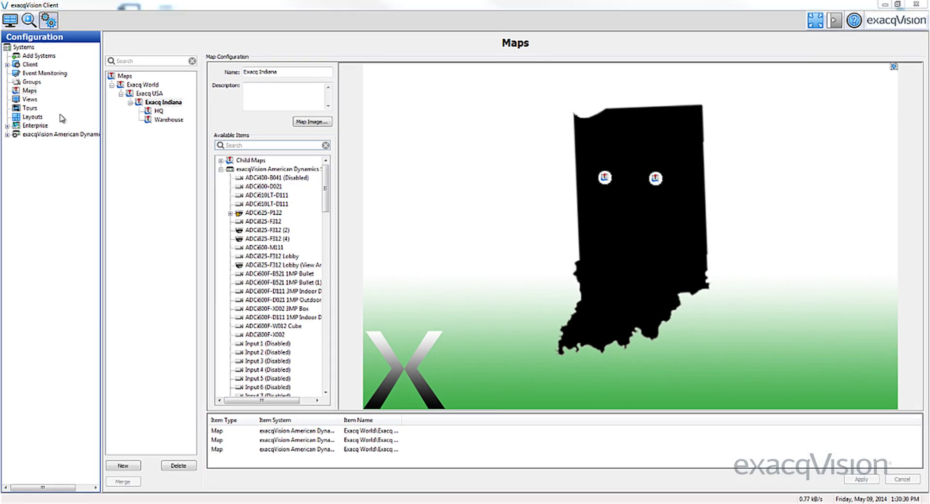
left_click(10, 20)
left_click(36, 56)
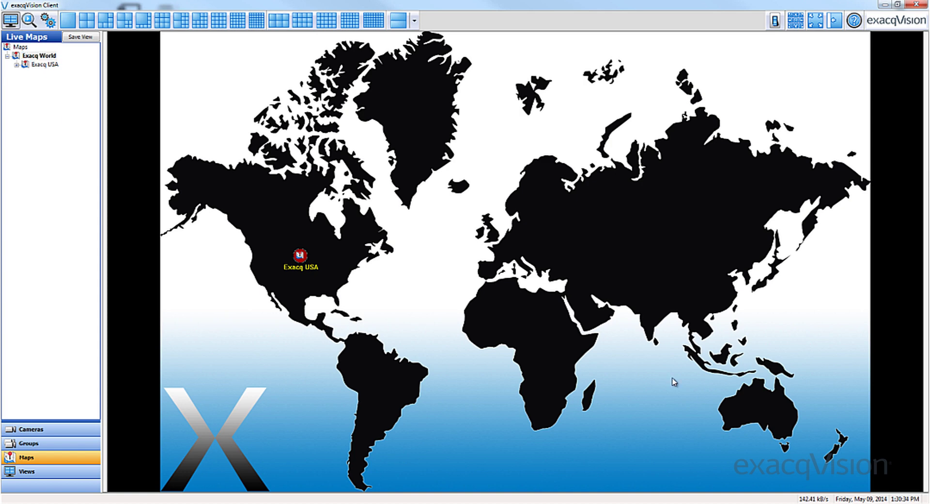
- In Live Maps, drill from Exacq World into the Exacq USA map, then return to Exacq World
left_click(301, 259)
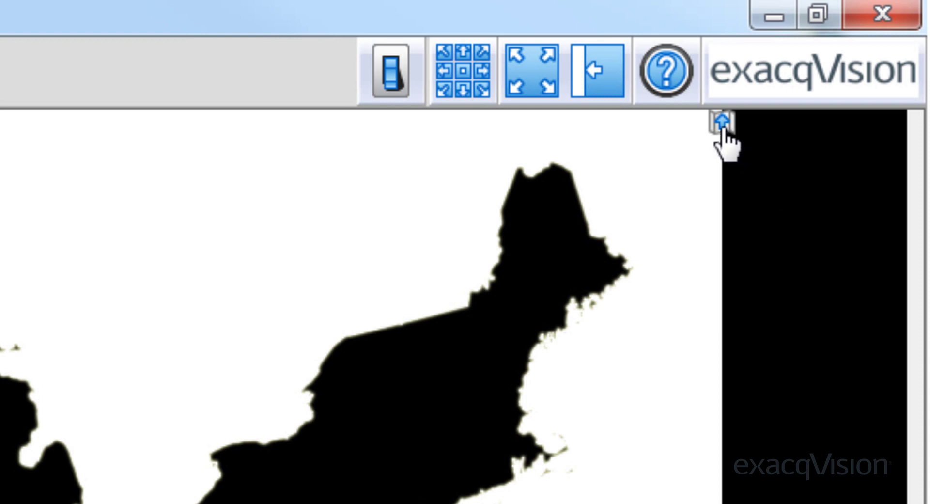
left_click(721, 122)
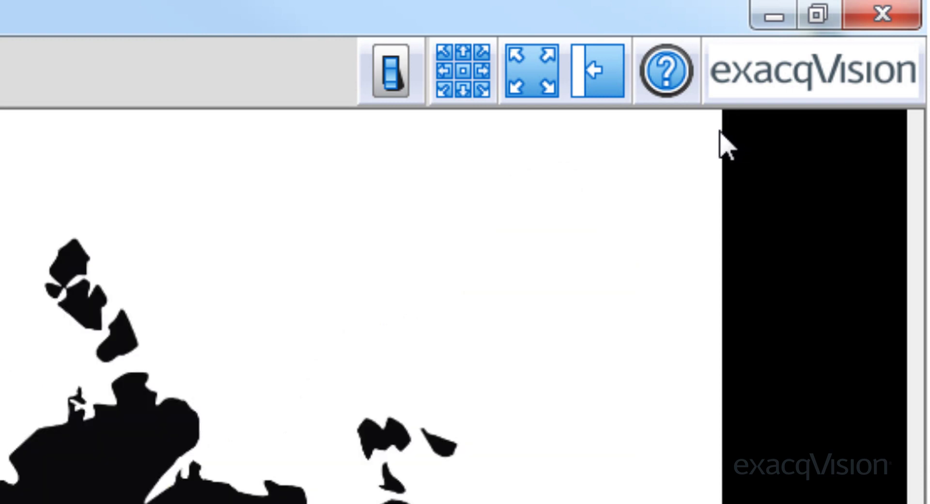